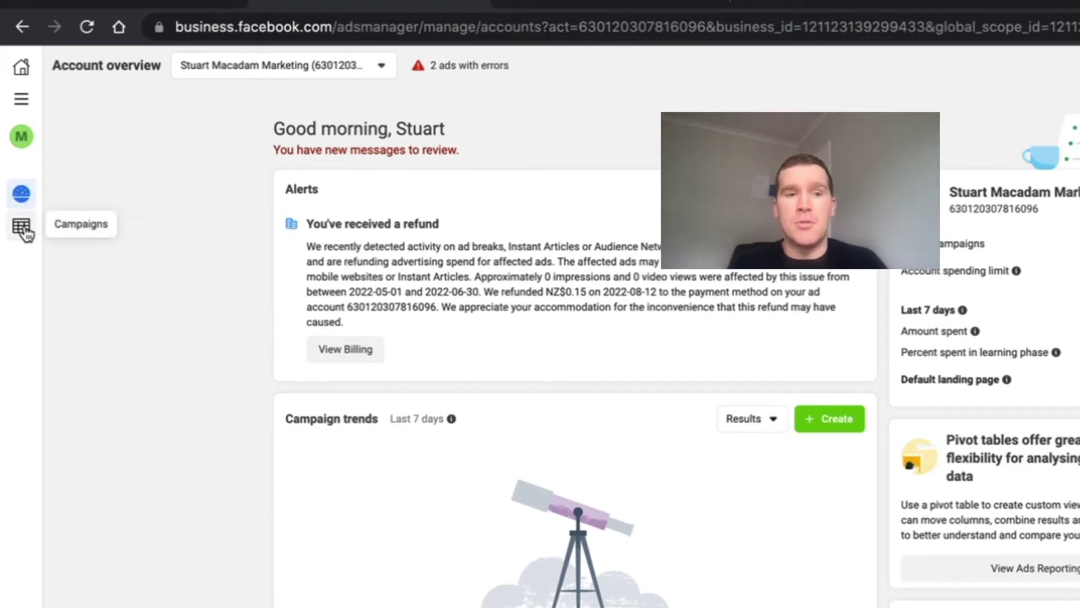
pyautogui.click(21, 228)
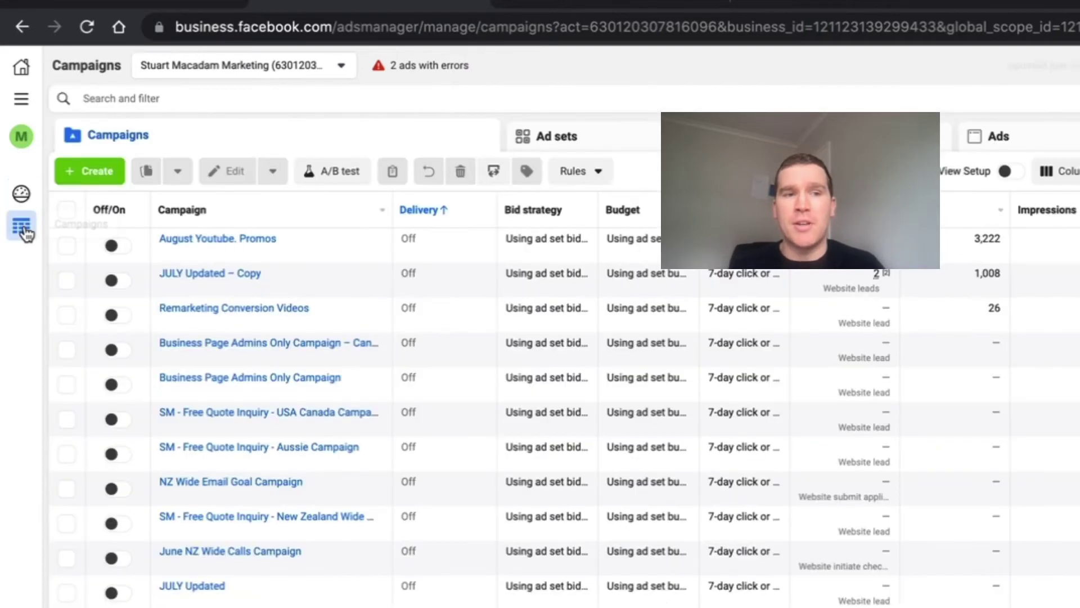